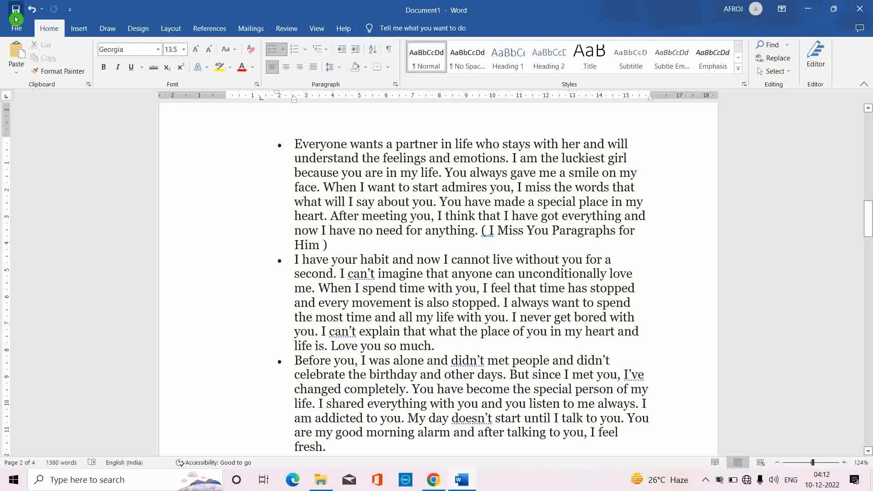
click(15, 18)
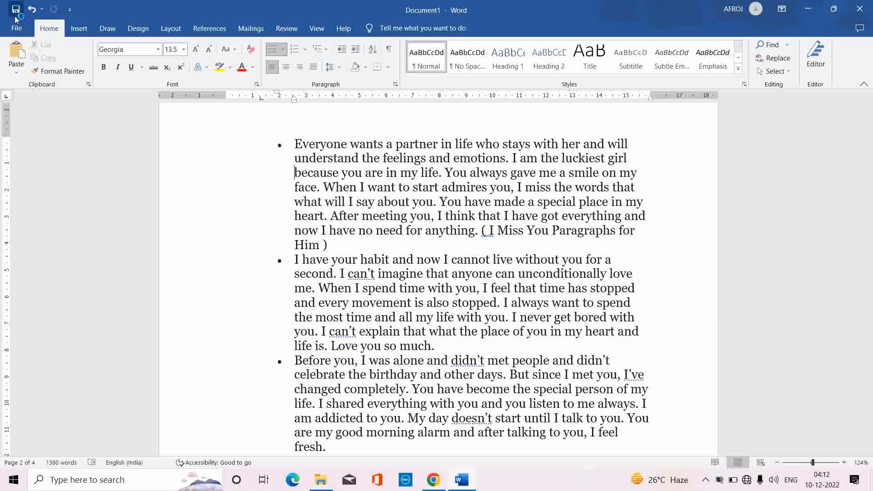
click(16, 19)
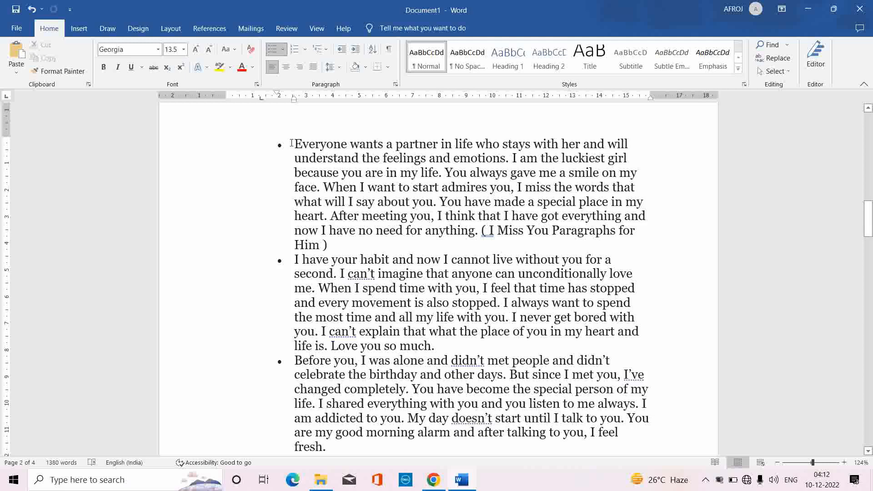
drag(291, 143, 263, 134)
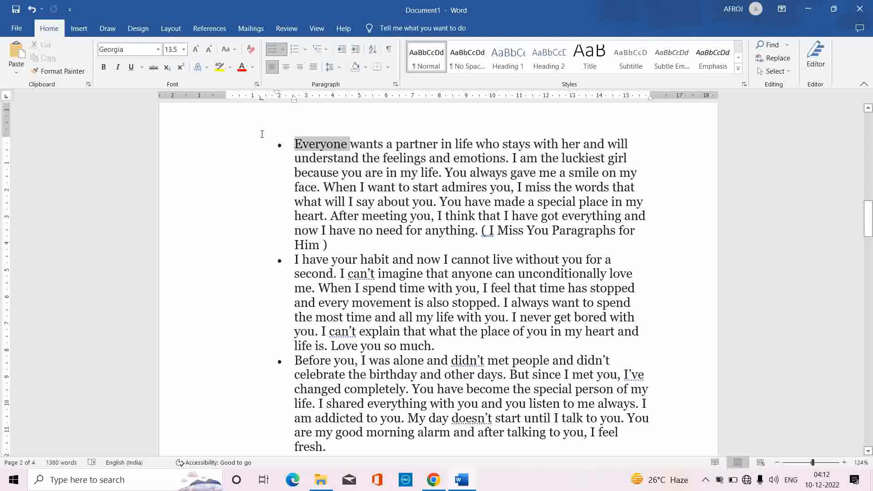
click(263, 136)
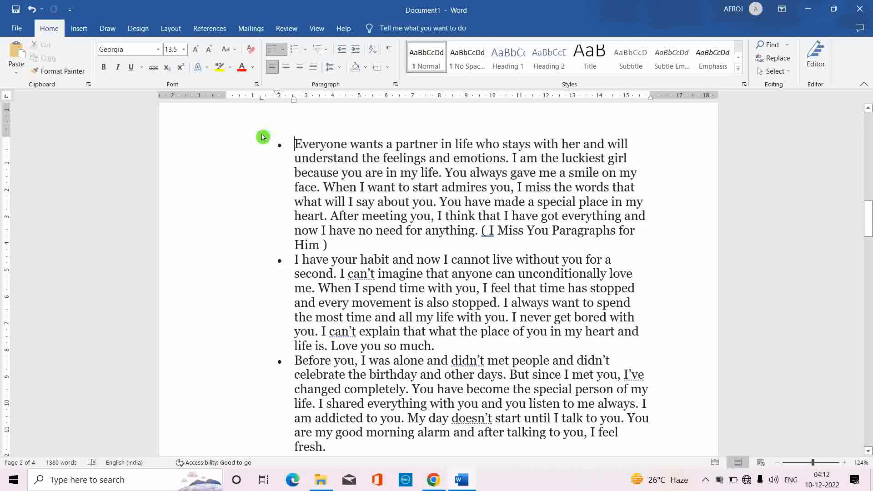
Step: Delete the entire text of the document, undo the deletion, and deselect the text
triple_click(284, 144)
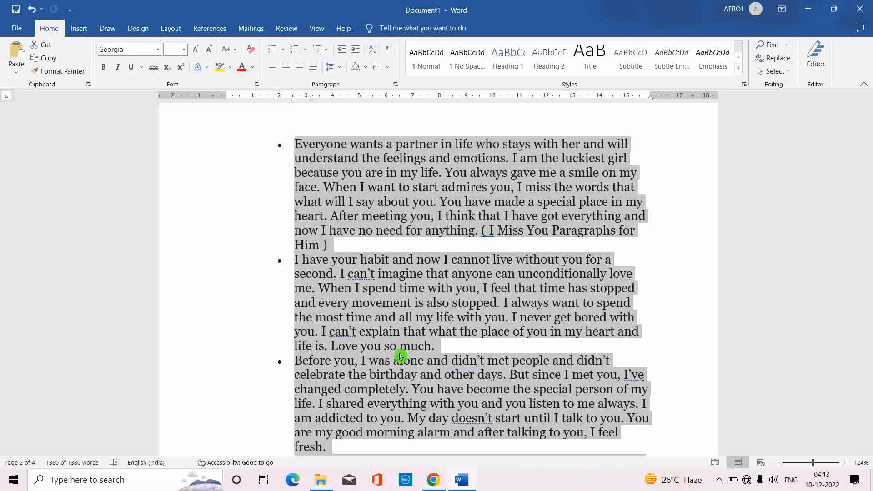
key(Delete)
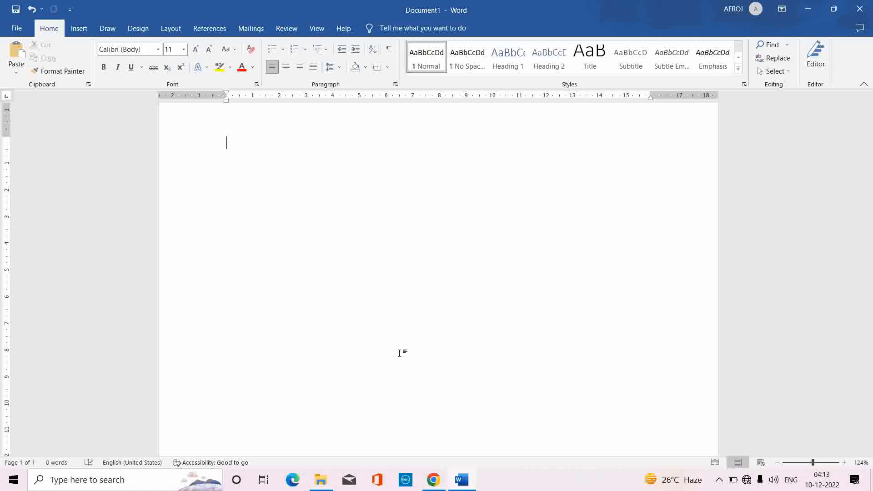
key(ctrl+z)
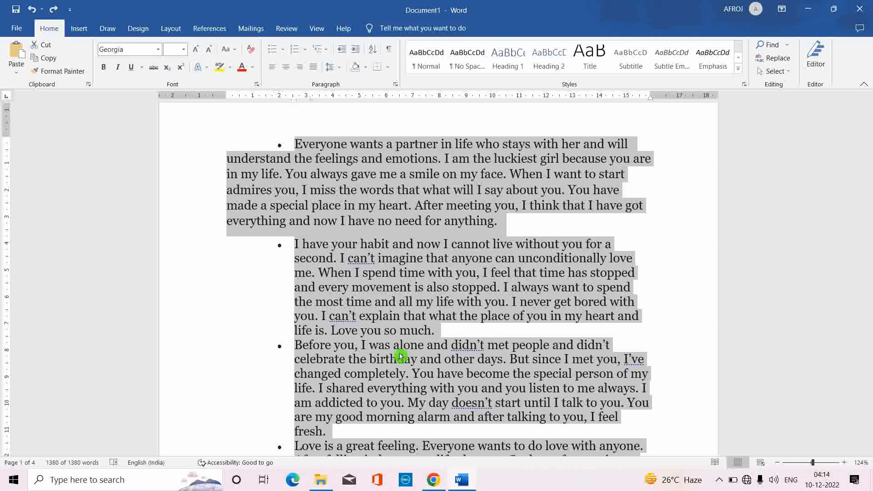
click(747, 284)
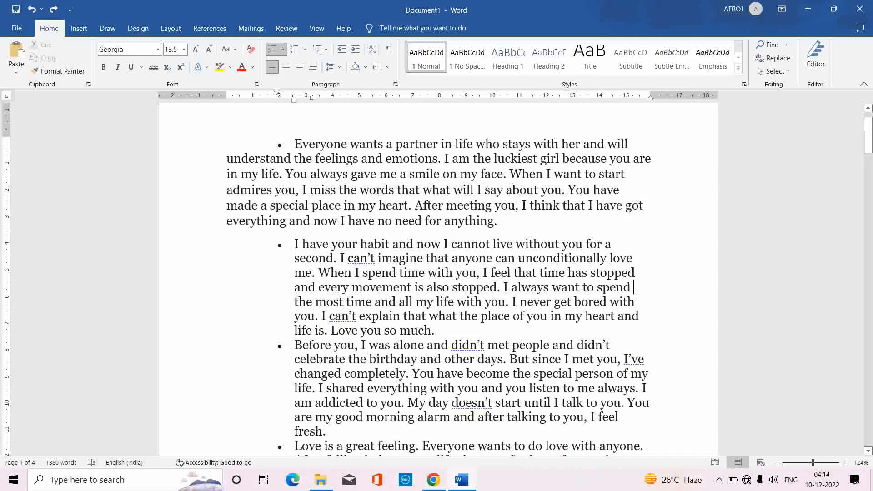
Step: Underline the word "Everyone" at the start of the first bulleted paragraph and inspect it up close
drag(296, 144, 346, 145)
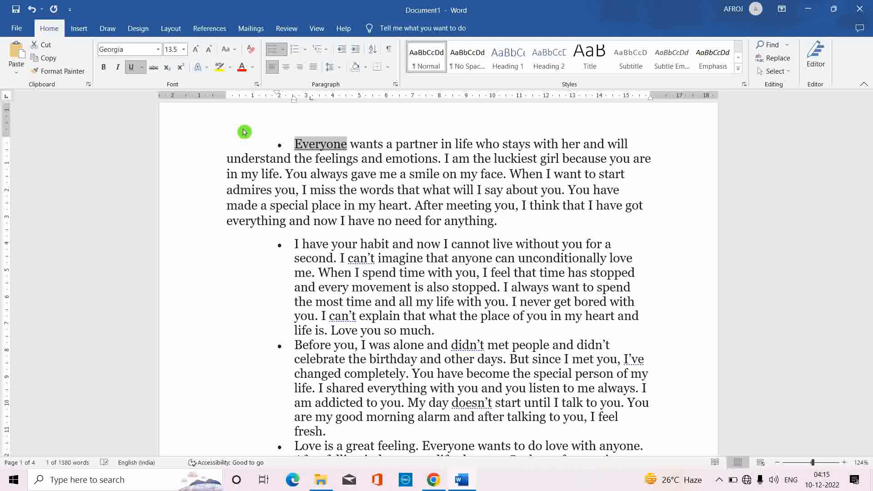
ctrl+scroll(313, 144, up, 7)
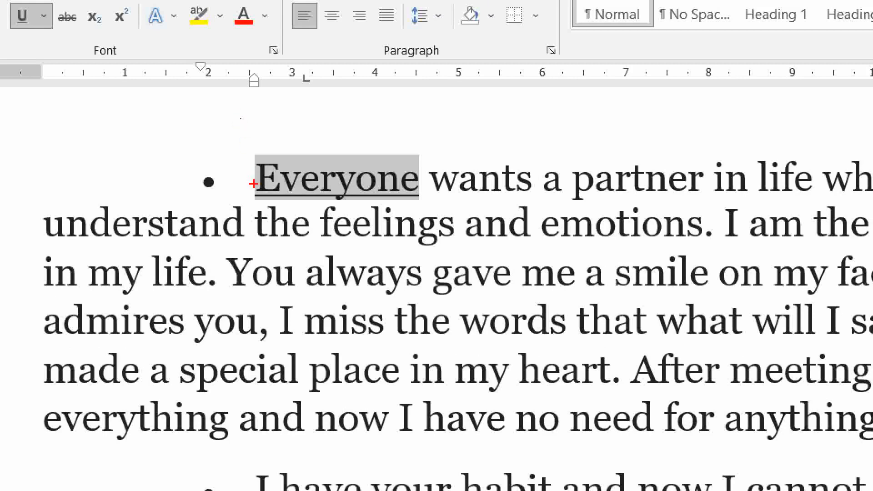
mouse_move(235, 144)
mouse_down()
mouse_move(267, 220)
mouse_move(409, 203)
mouse_move(435, 209)
mouse_up()
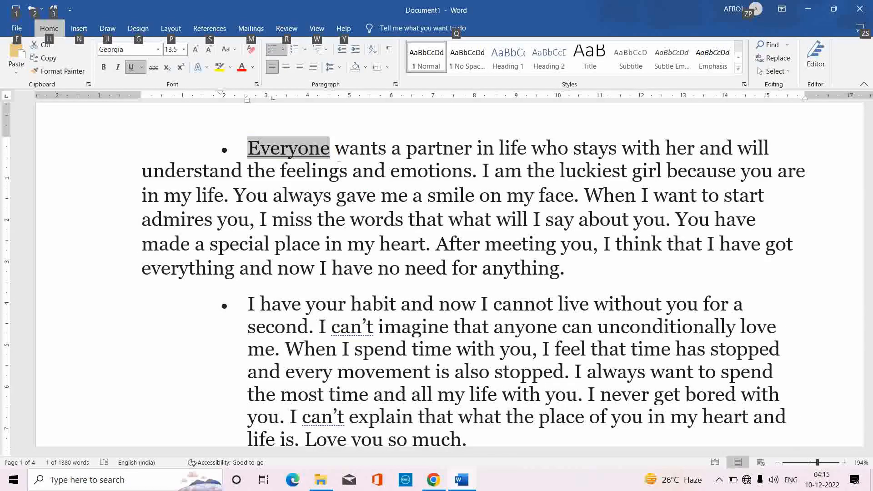
Step: Remove the underline from the word "Everyone" in the first bulleted paragraph
click(237, 137)
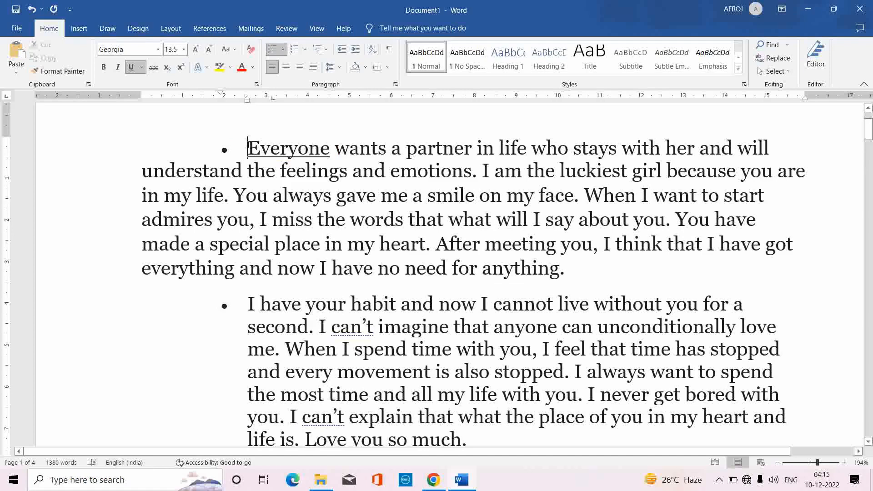
drag(247, 145, 330, 159)
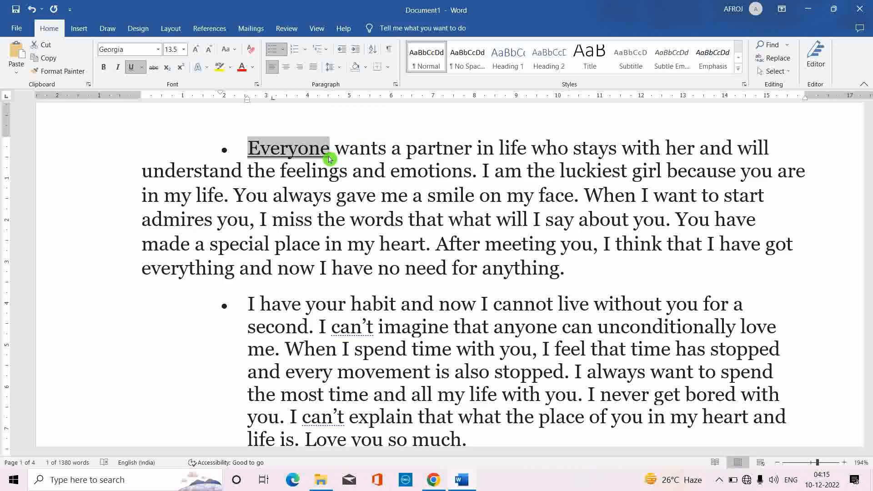
key(ctrl+u)
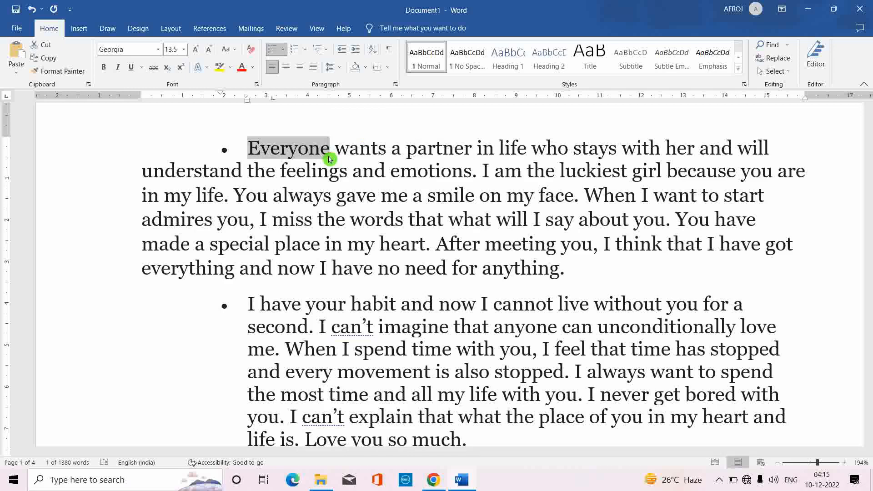
scroll(330, 158, up, 15)
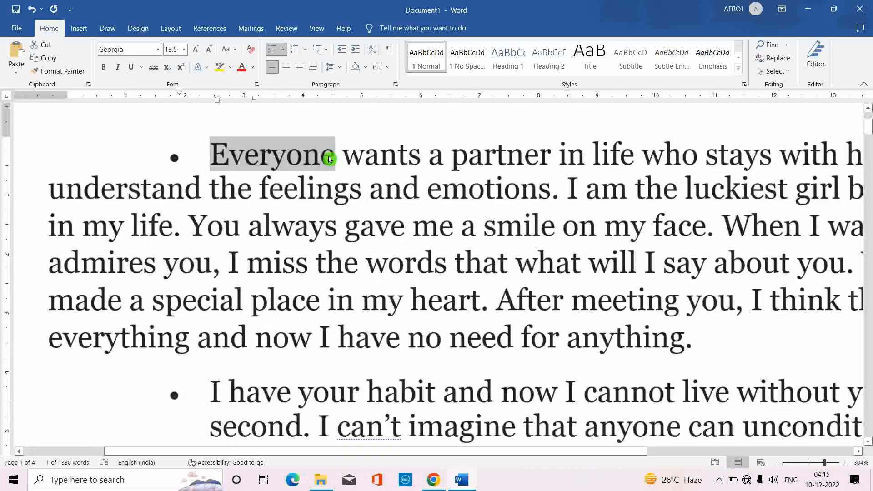
scroll(330, 158, up, 2)
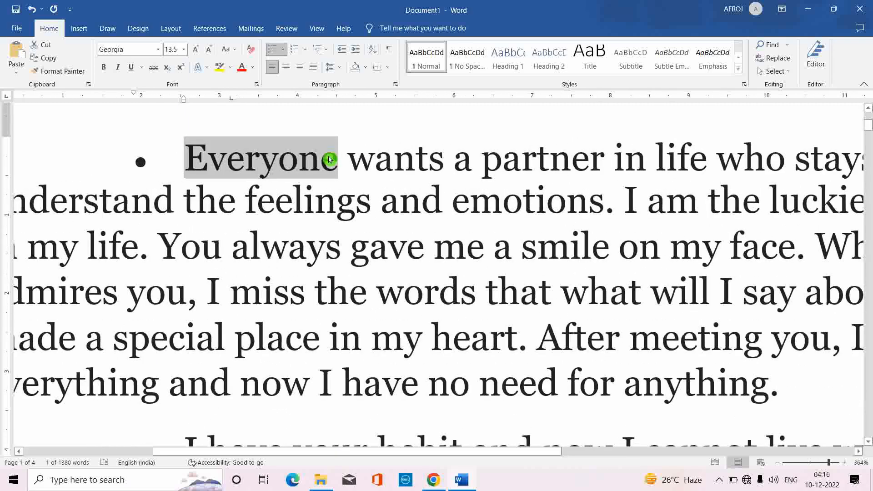
double_click(164, 149)
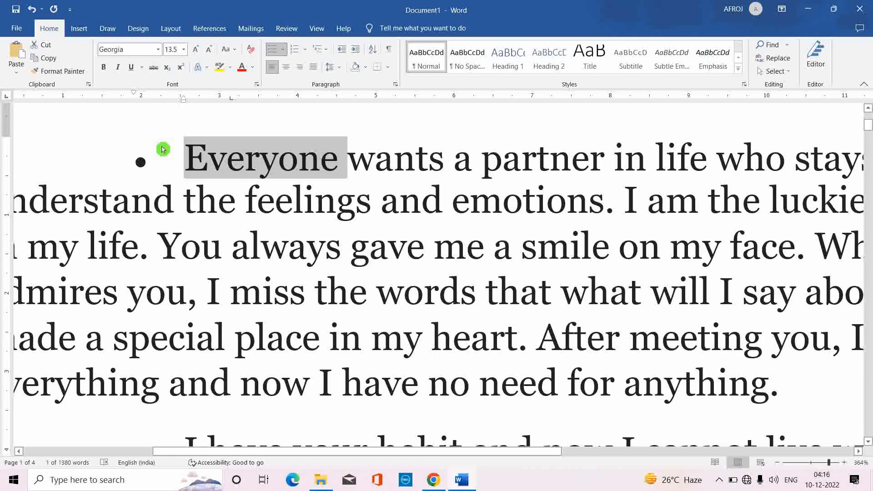
ctrl+scroll(149, 386, down, 7)
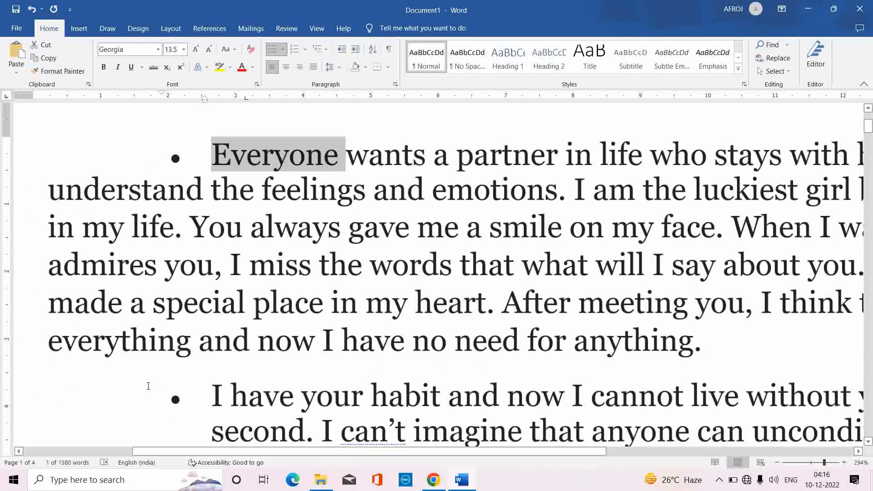
ctrl+scroll(148, 386, down, 10)
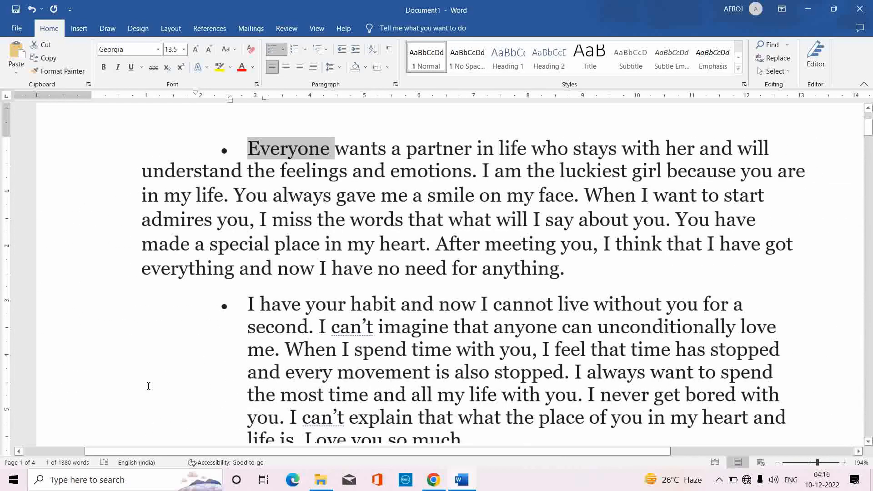
ctrl+scroll(148, 386, down, 7)
double_click(232, 127)
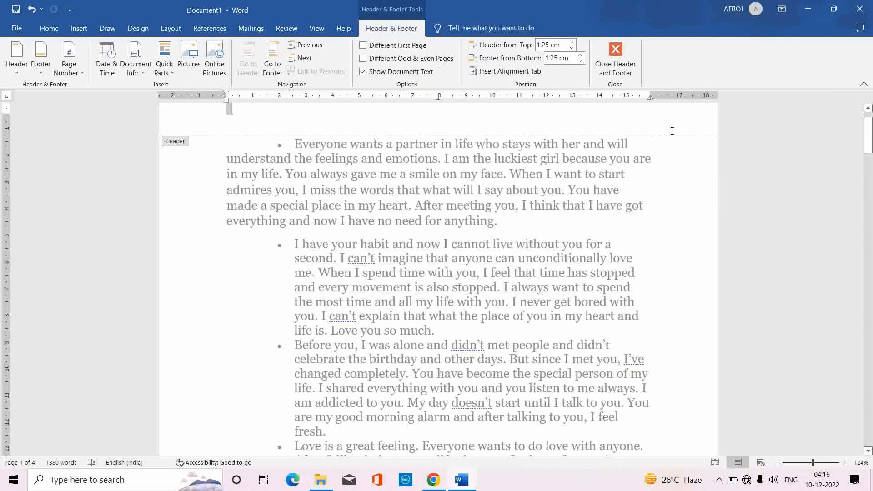
click(628, 67)
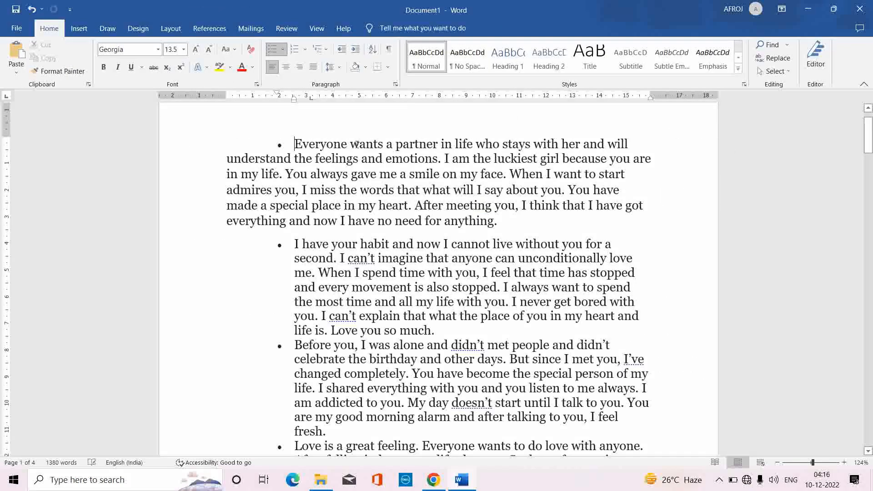
Step: Underline the entire text of the document, remove the underline again, and deselect the text
triple_click(274, 145)
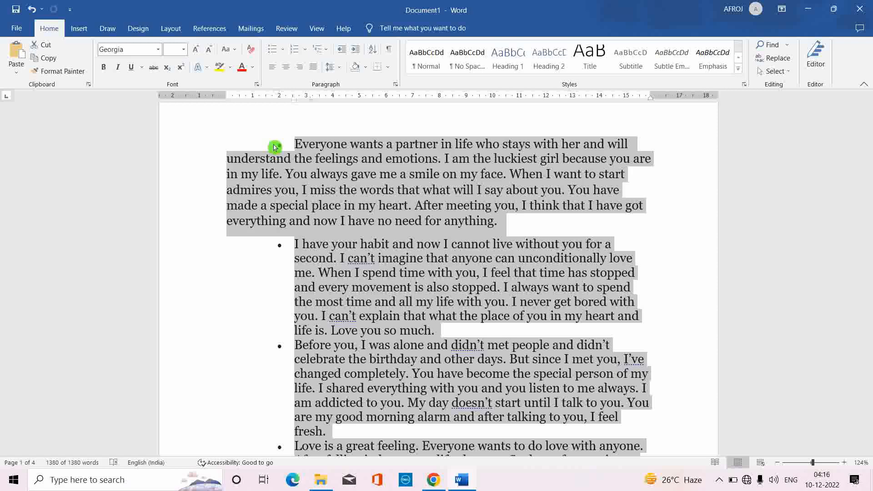
key(ctrl+u)
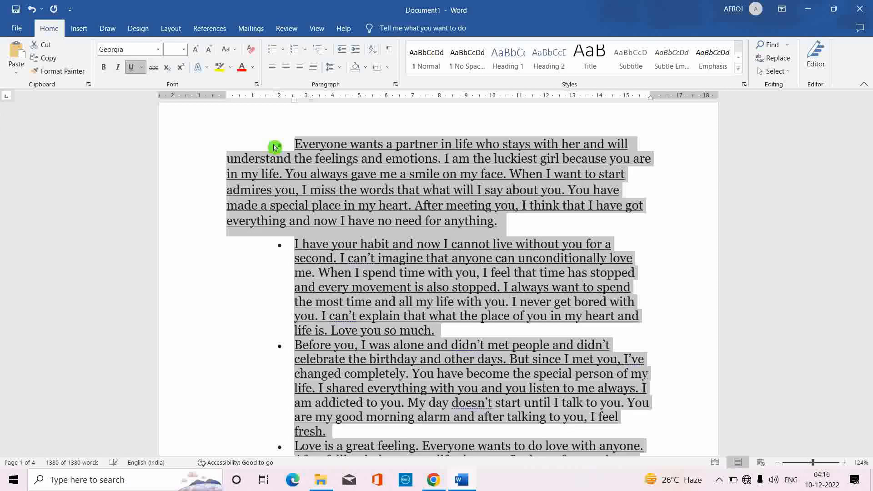
ctrl+scroll(384, 208, up, 5)
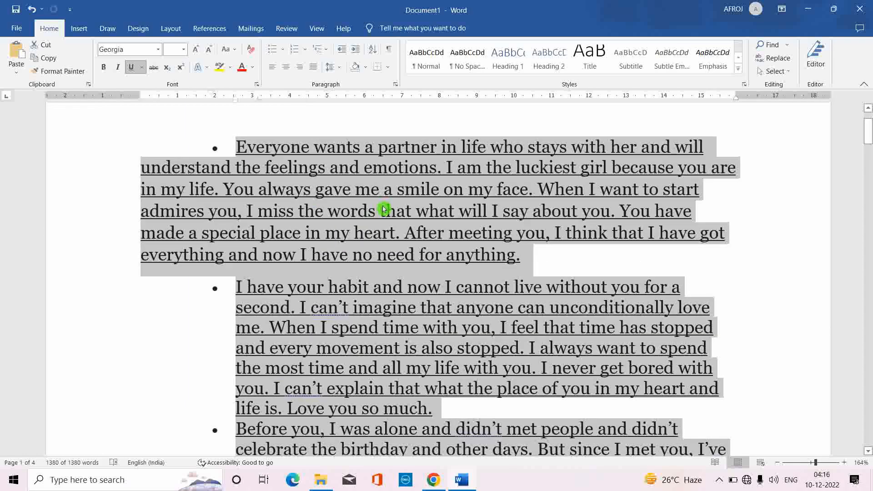
ctrl+scroll(384, 208, down, 5)
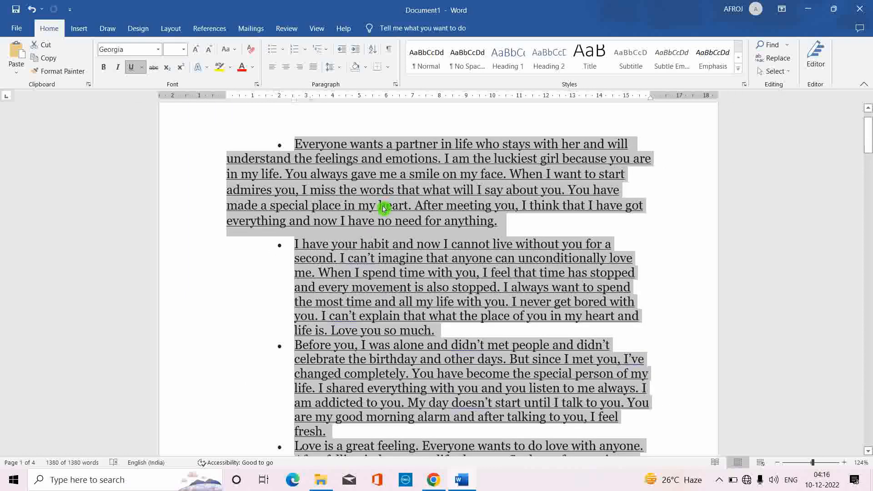
key(ctrl+u)
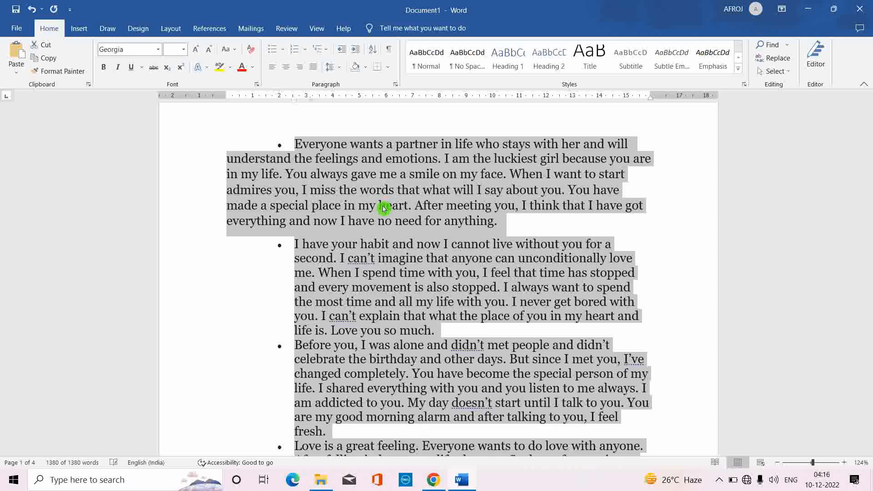
click(744, 197)
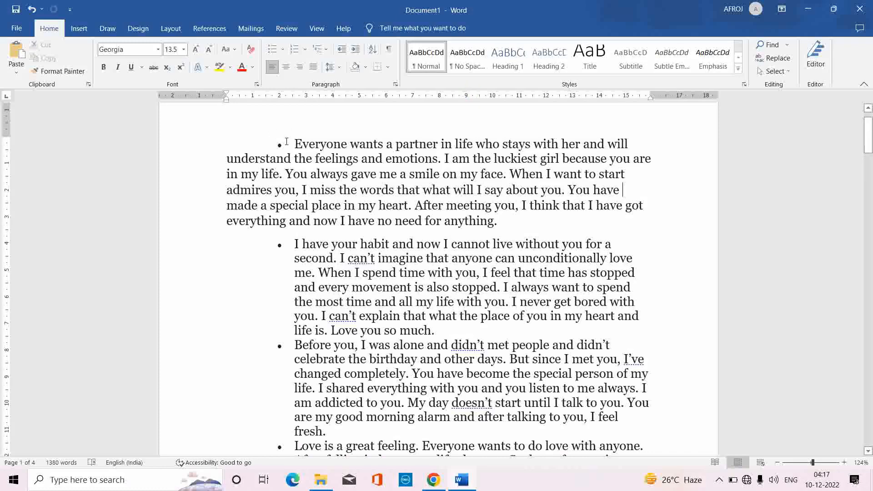
Step: Italicize the word "Everyone" at the start of the first bulleted paragraph and inspect it up close
drag(290, 143, 346, 148)
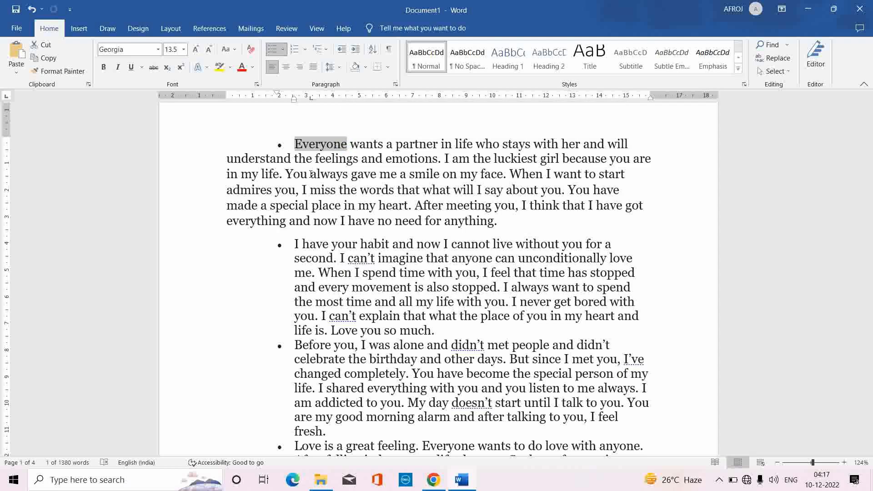
key(ctrl+i)
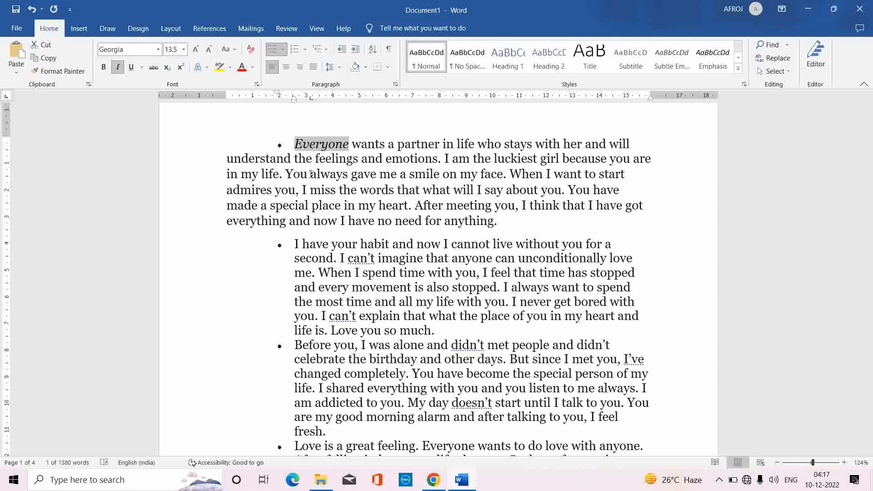
scroll(310, 174, up, 14)
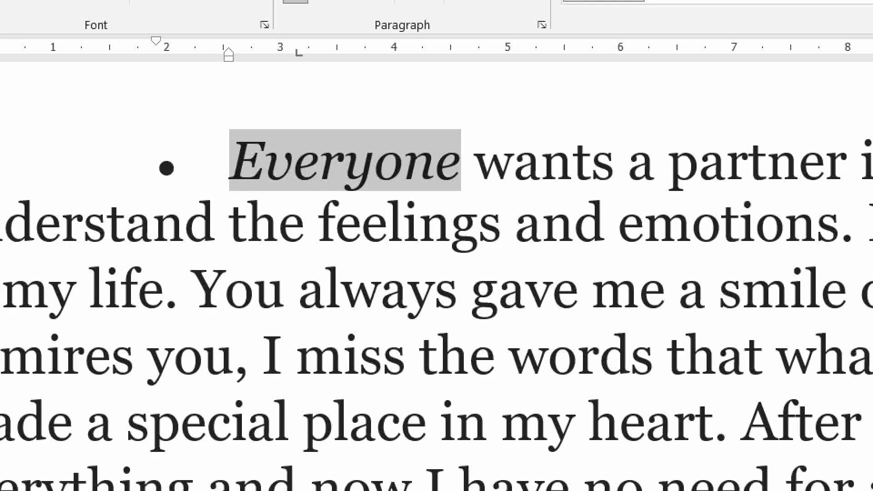
mouse_move(210, 112)
mouse_down()
mouse_move(287, 208)
mouse_move(475, 201)
mouse_move(463, 207)
mouse_up()
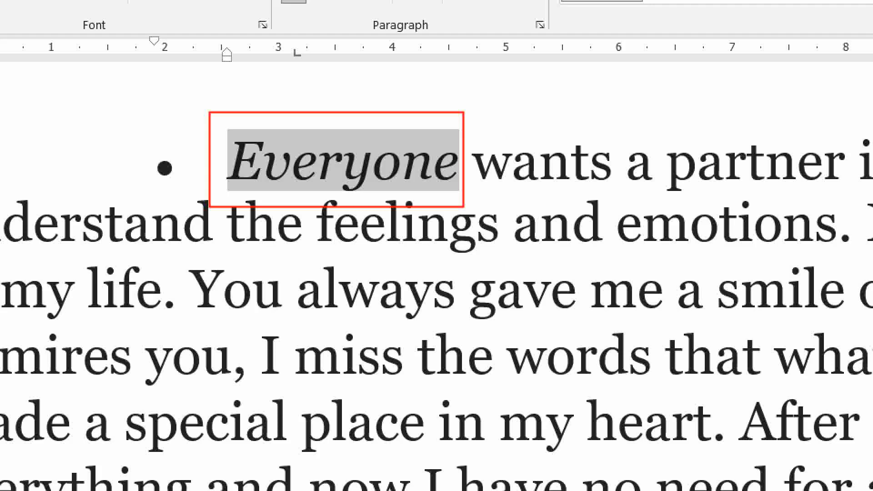
key(alt)
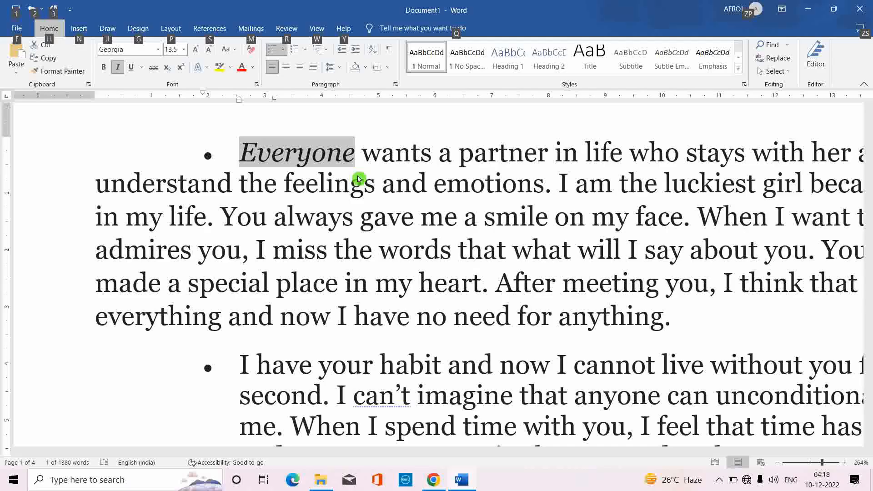
scroll(359, 177, down, 9)
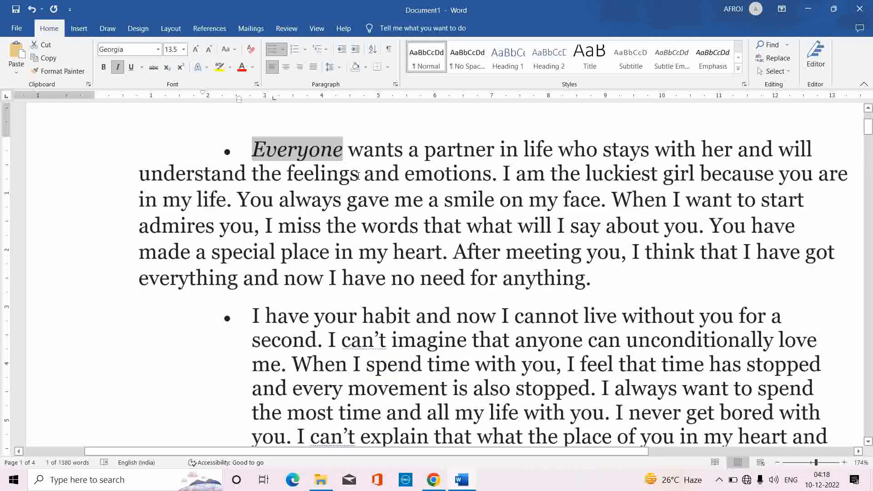
Step: Try left and right alignment on the "All in one" line on the last page, and centre it again
scroll(359, 176, down, 4)
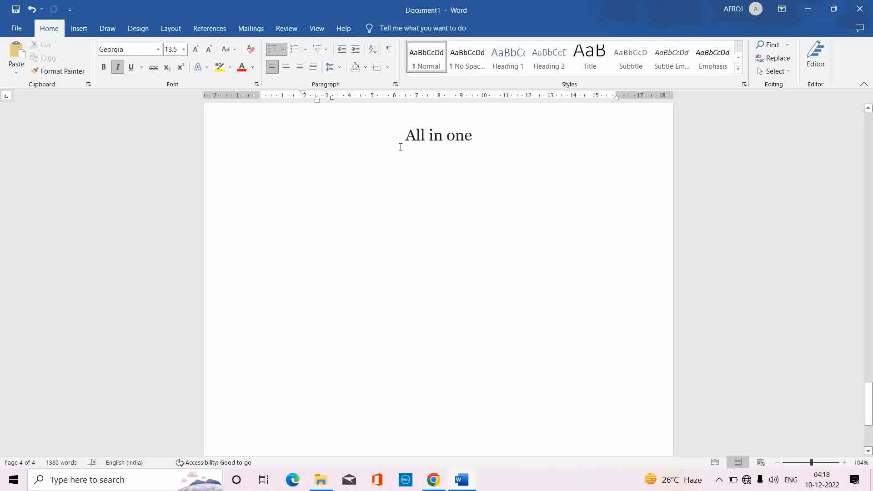
drag(401, 139, 466, 136)
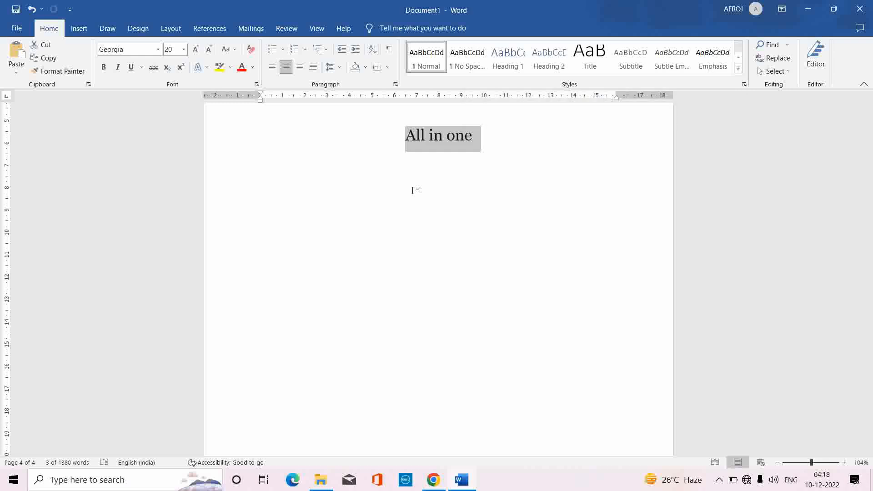
key(ctrl+l)
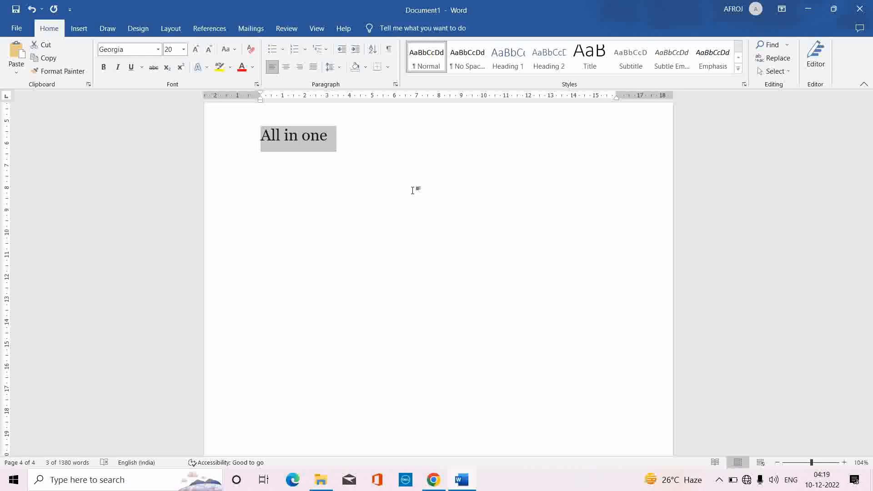
key(ctrl+r)
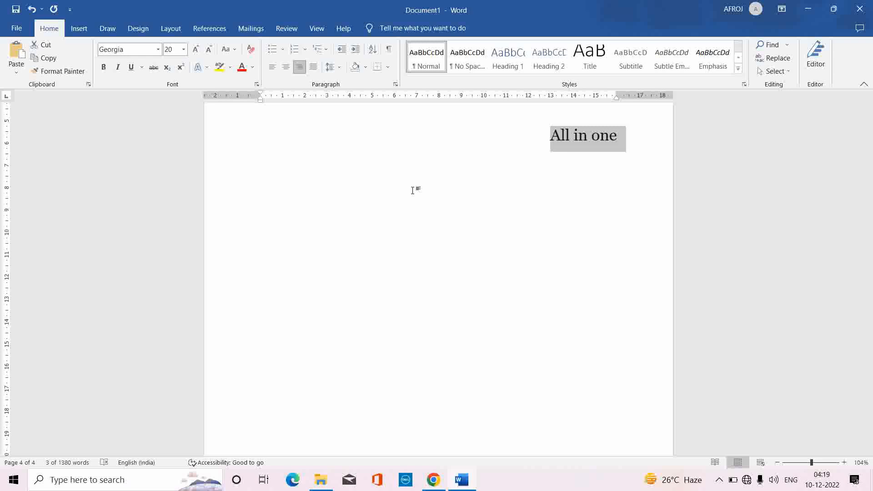
key(ctrl+s)
key(ctrl+e)
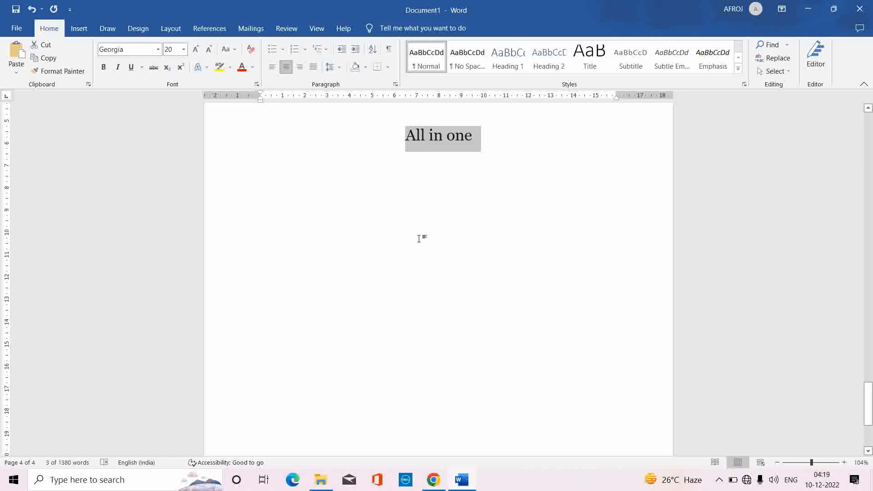
Step: Copy the text "All in one", paste it directly after the original on the same line, and place the cursor on the line below
double_click(409, 139)
drag(409, 139, 468, 138)
key(ctrl+c)
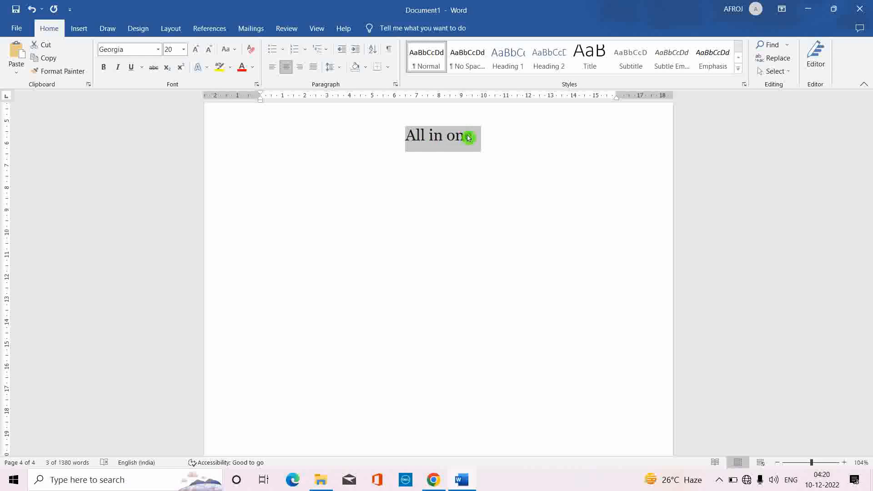
click(516, 150)
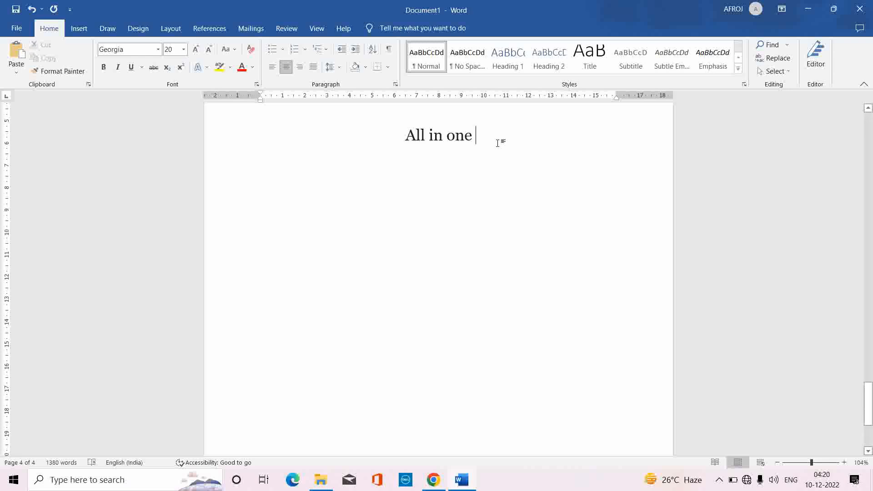
key(ctrl+v)
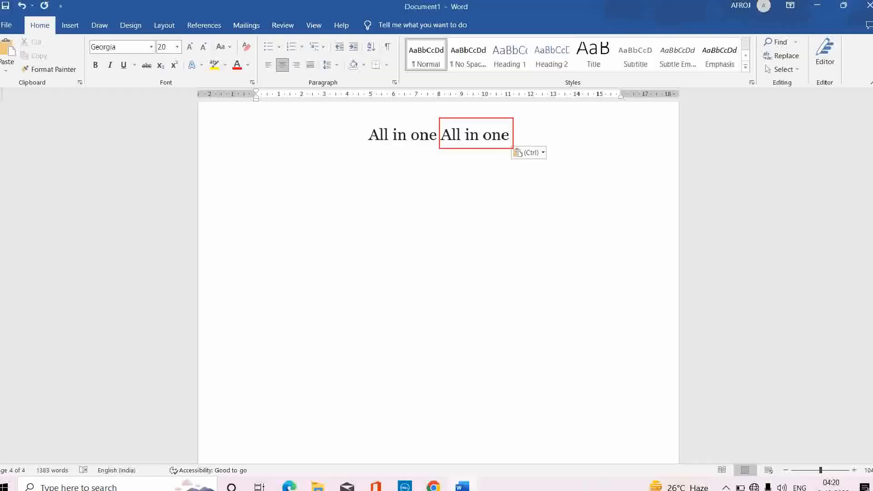
key(alt)
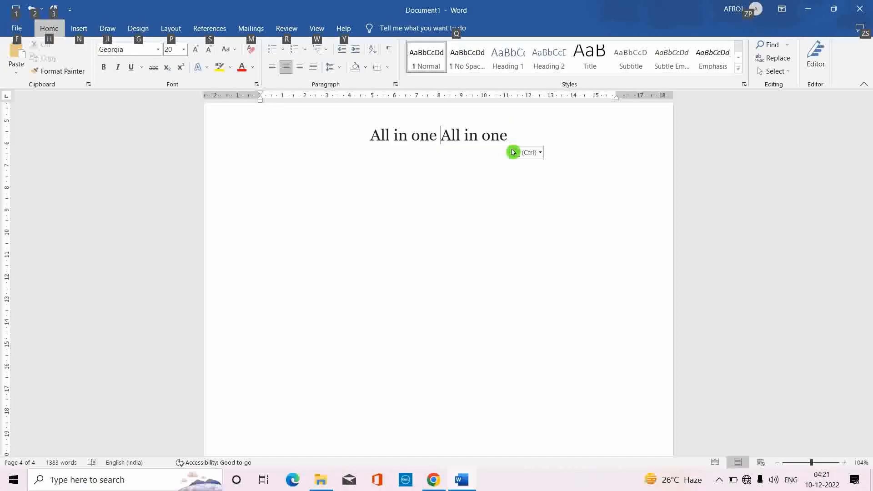
key(Escape)
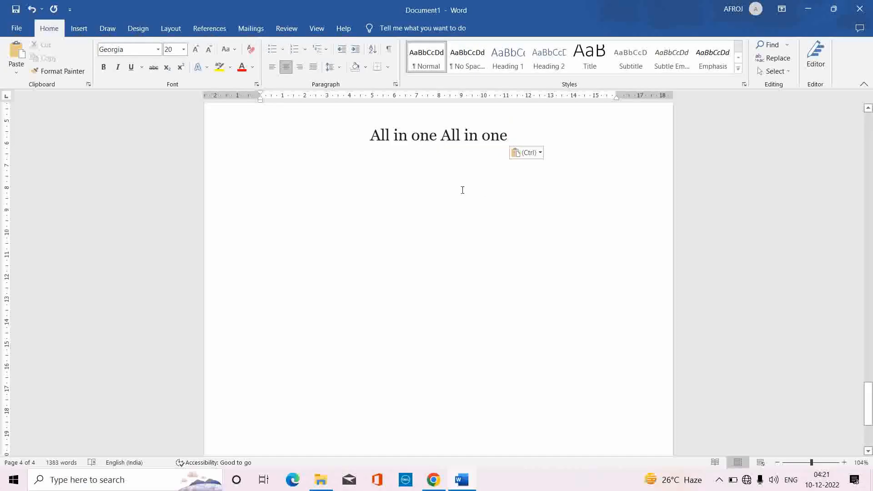
click(462, 190)
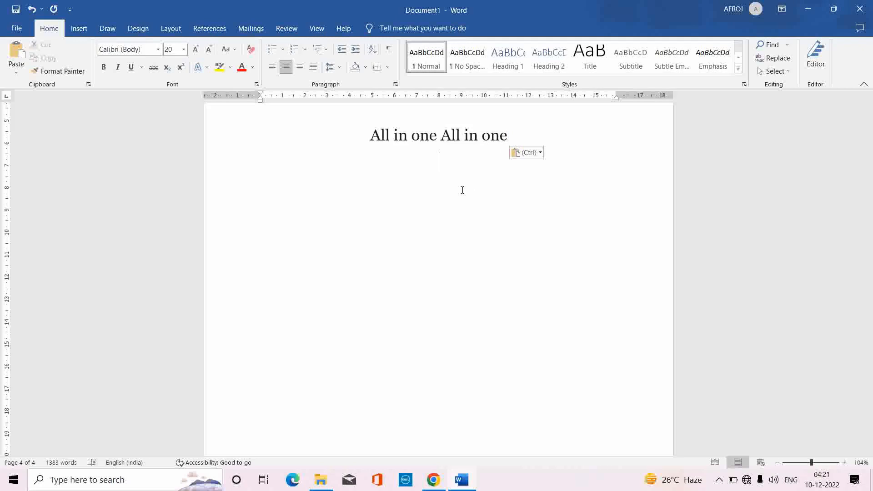